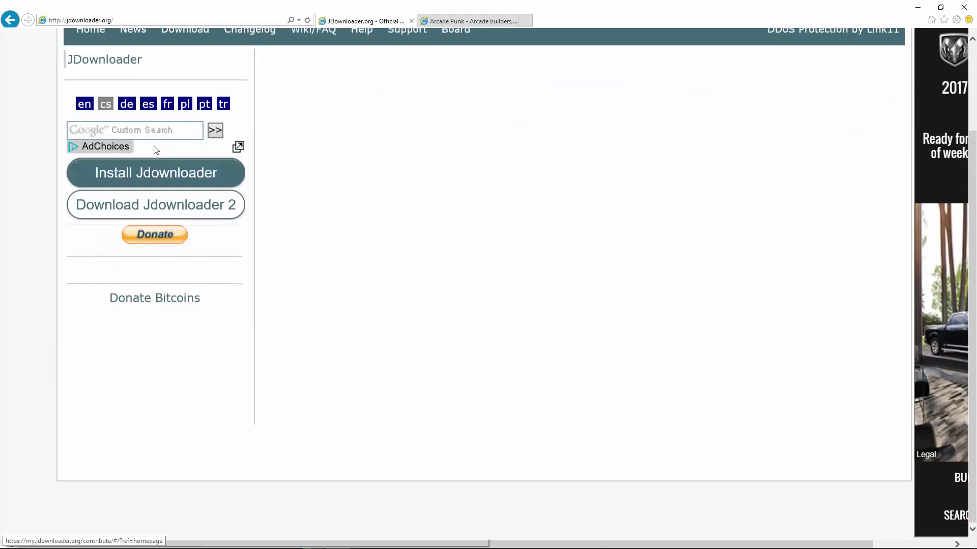
Follow the jdownloader.org Download link to the MEGA page for Install JDownloader.rar
click(172, 143)
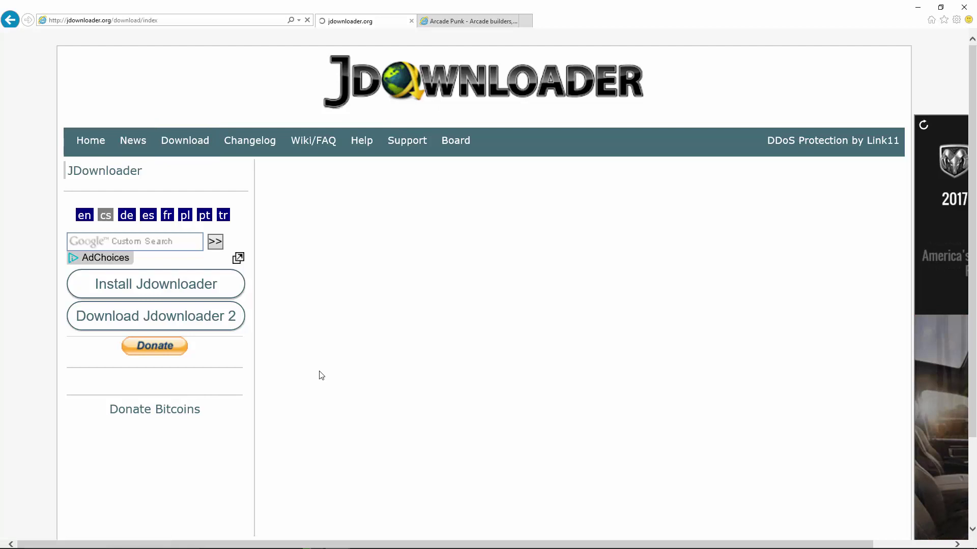
scroll(451, 186, down, 2)
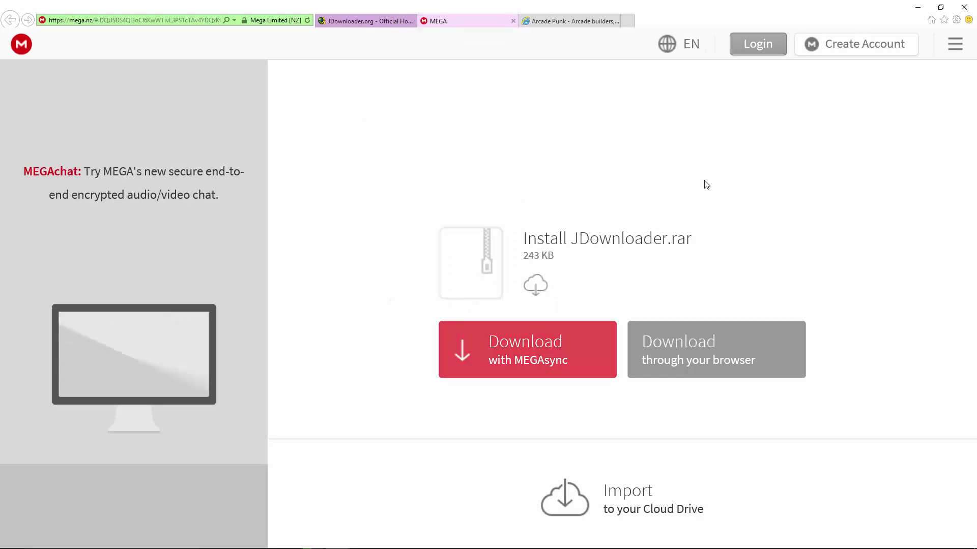
Save and open Install JDownloader.rar from MEGA, then run Install JDownloader.exe inside it
click(684, 371)
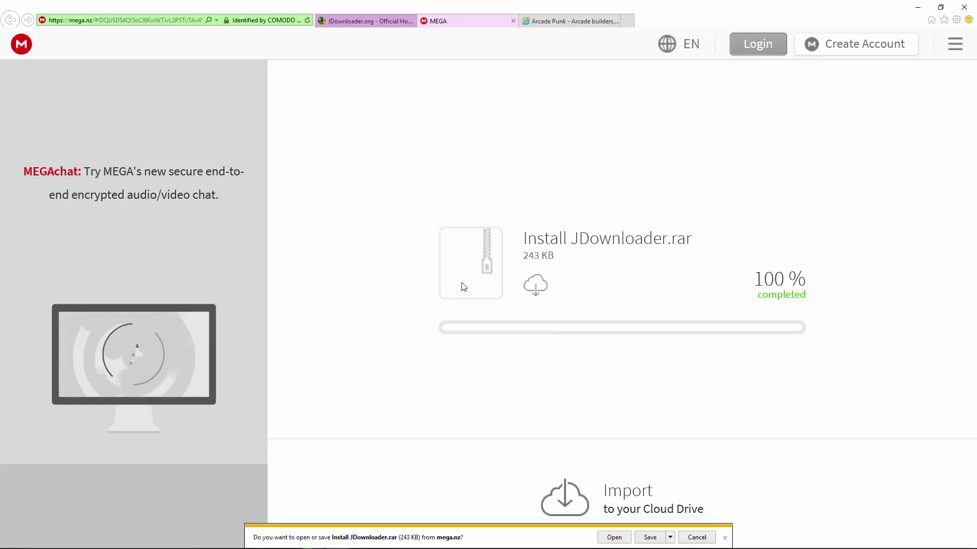
click(650, 538)
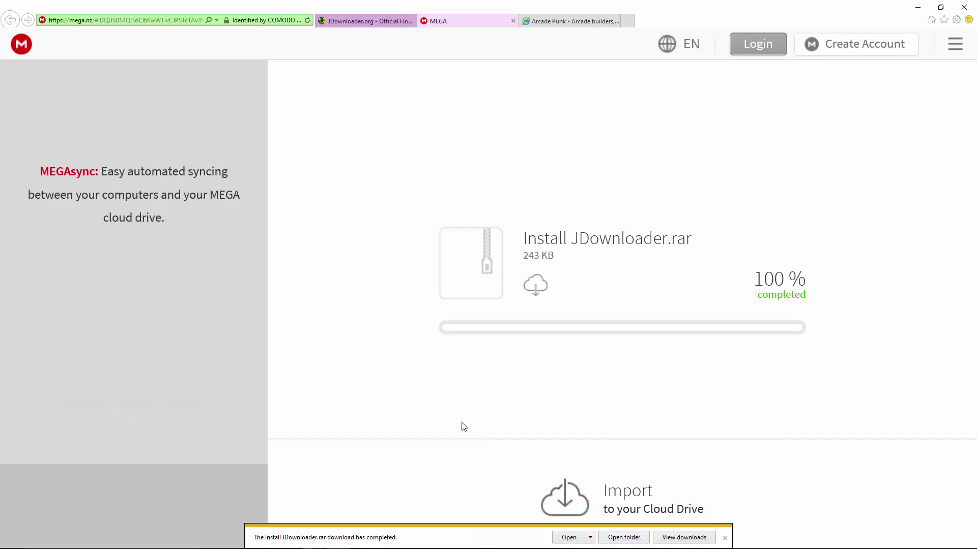
click(568, 537)
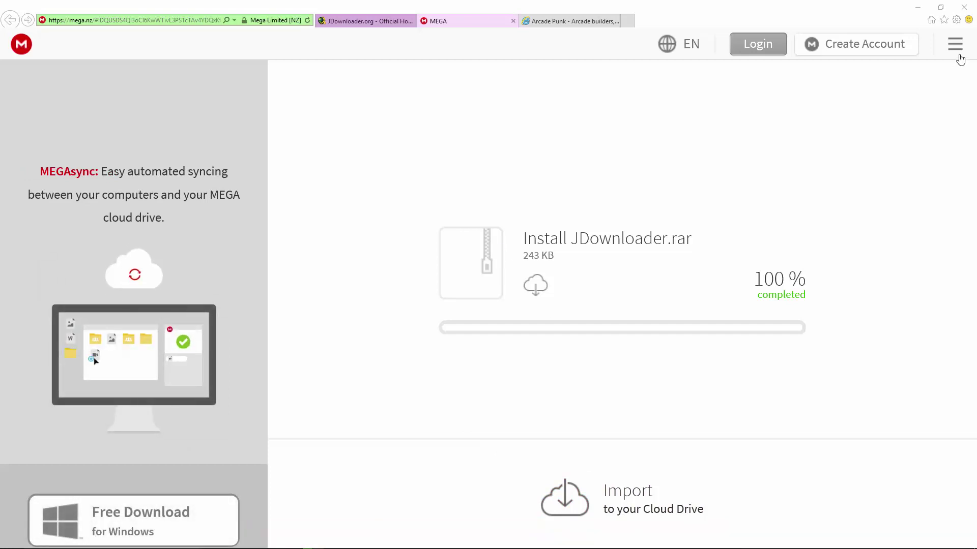
click(152, 361)
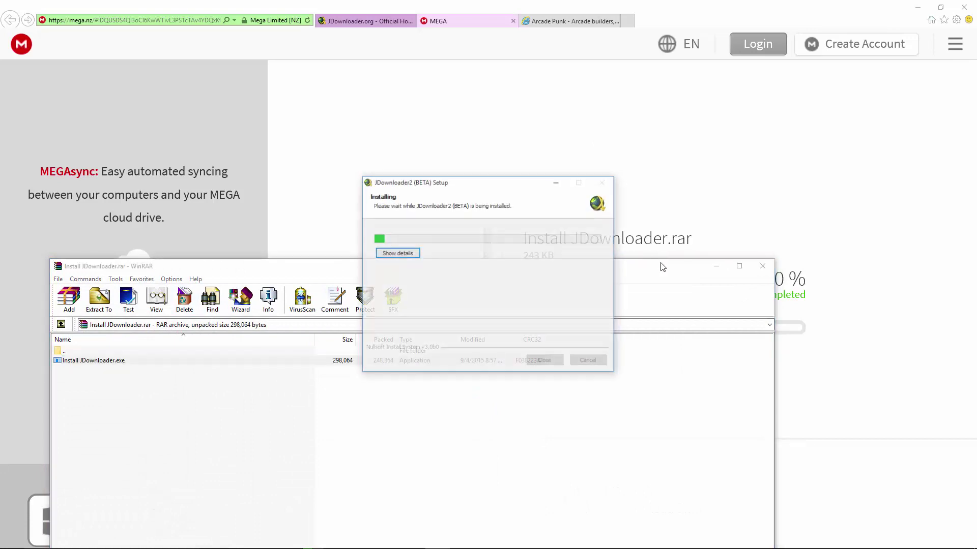
Close WinRAR and choose Advanced Installation without the quick launch icon
click(762, 271)
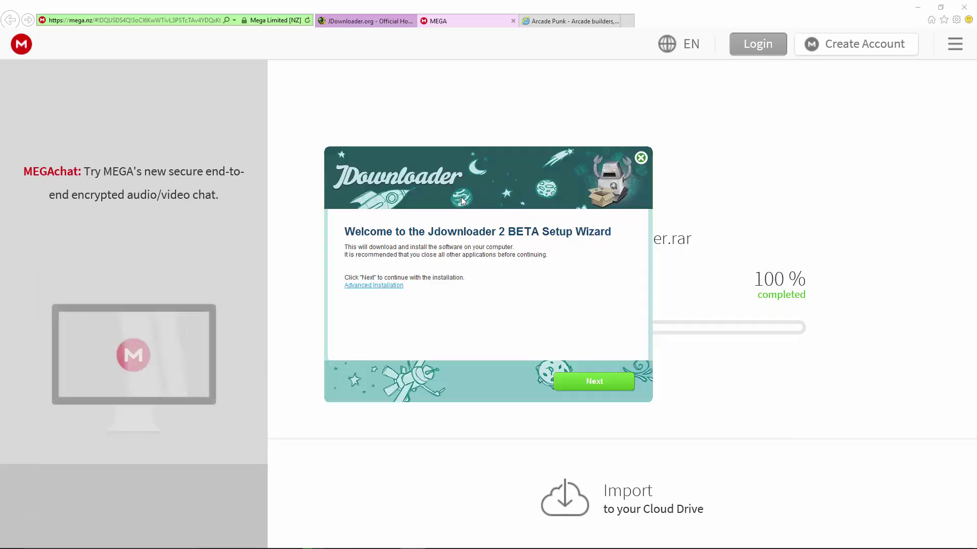
click(365, 286)
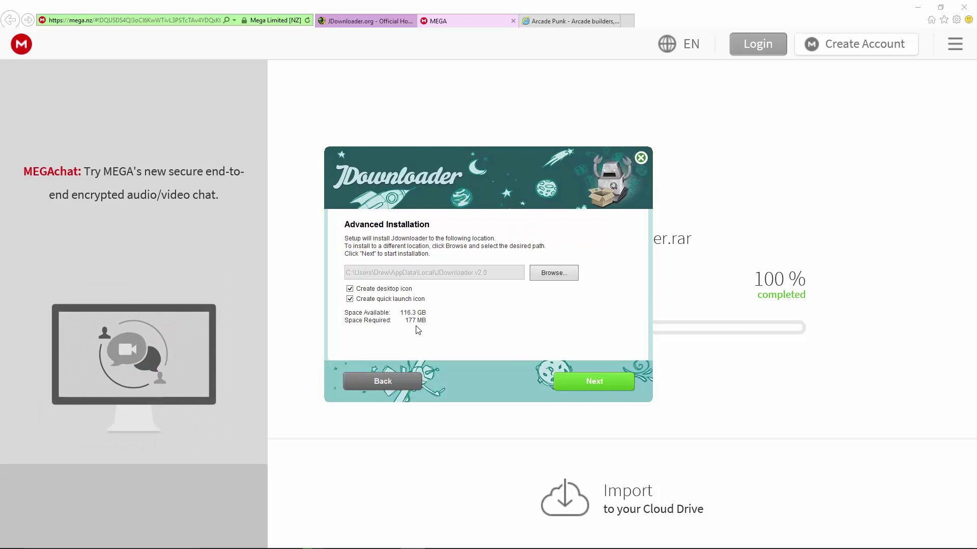
click(350, 299)
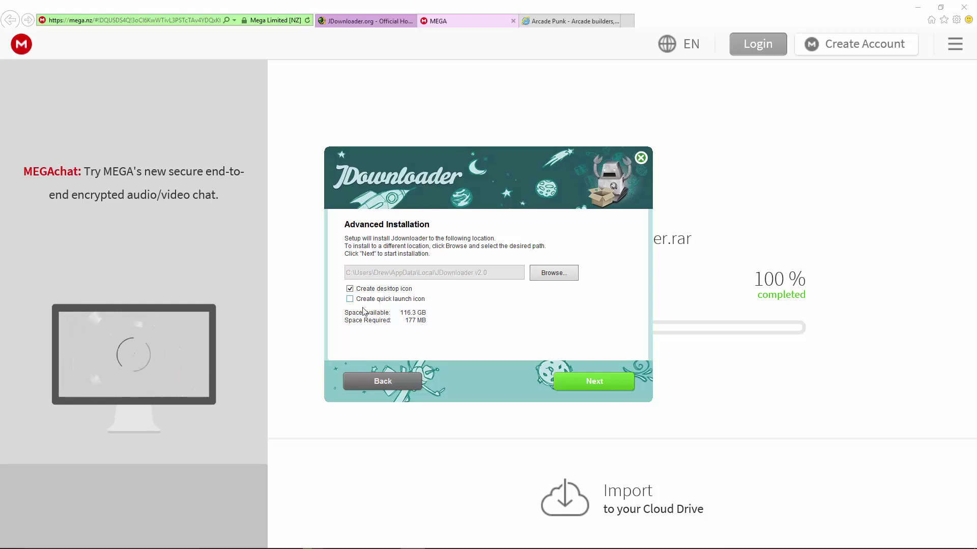
click(592, 386)
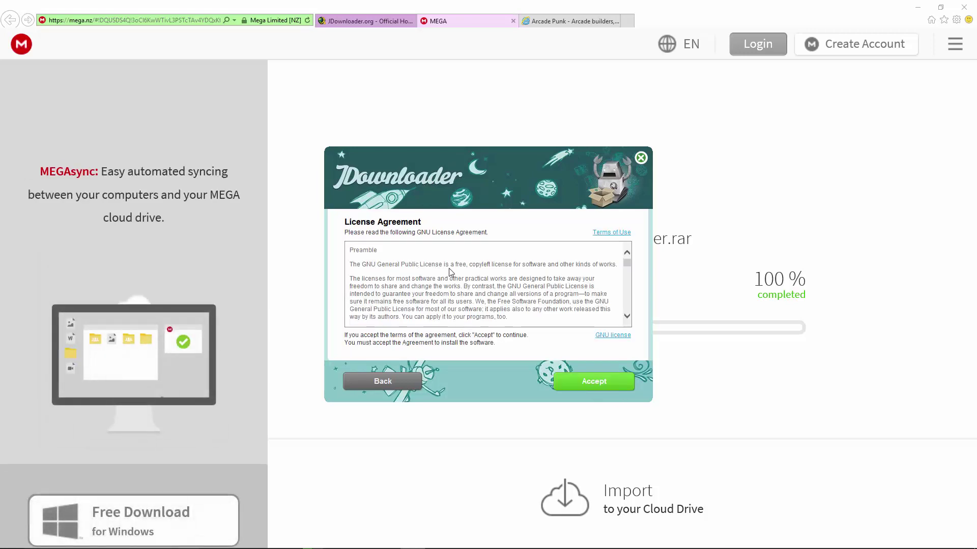
scroll(457, 290, down, 2)
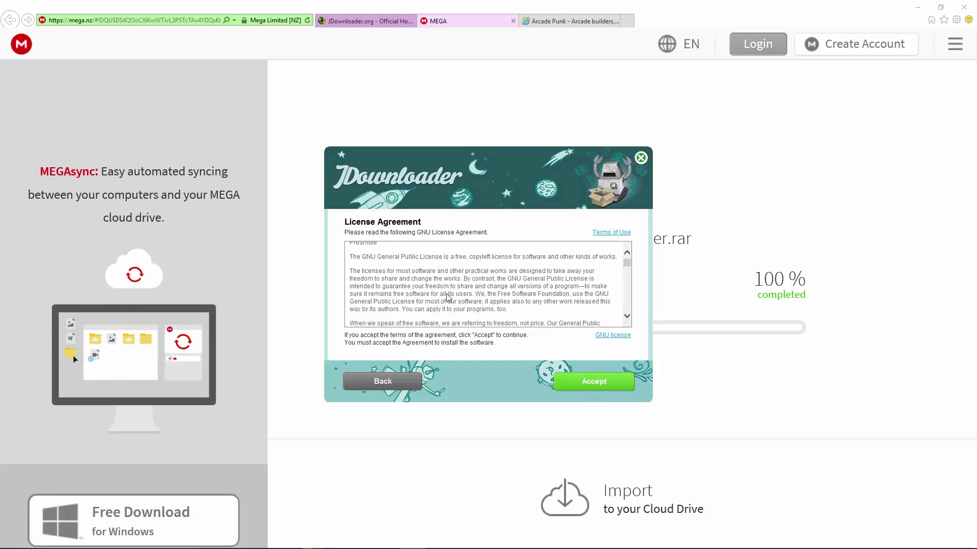
scroll(447, 298, down, 3)
scroll(448, 298, down, 3)
scroll(447, 298, down, 4)
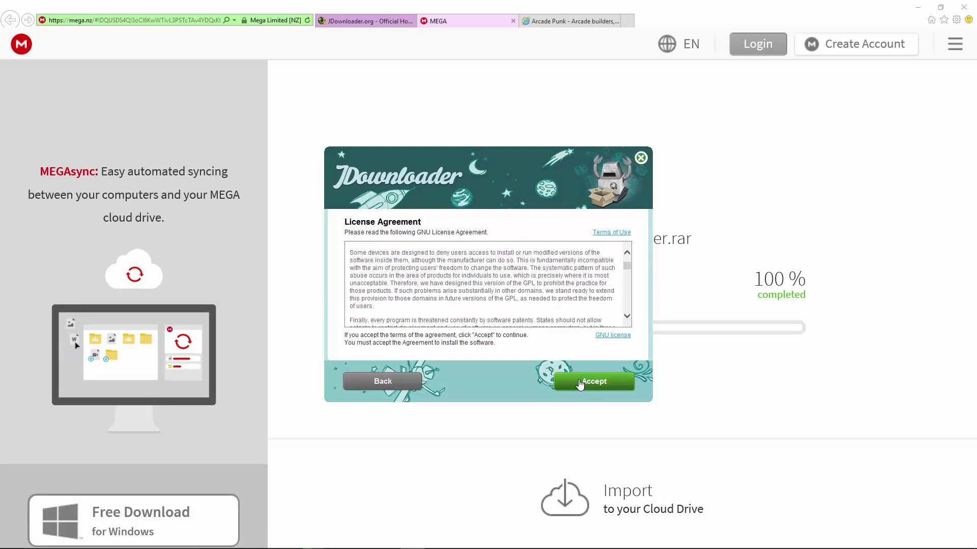
Accept the license, skip the Bing offer and decline Norton to begin installing
click(580, 384)
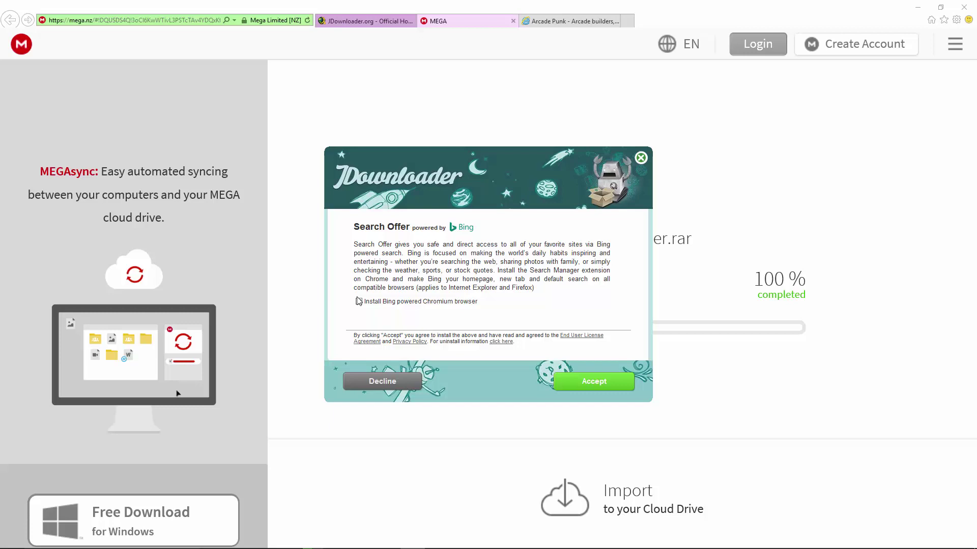
click(570, 386)
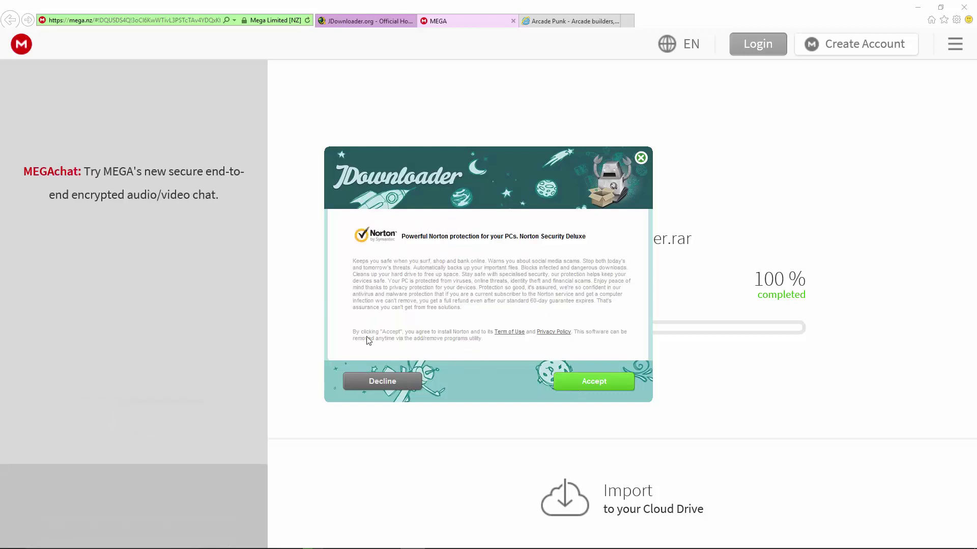
click(392, 388)
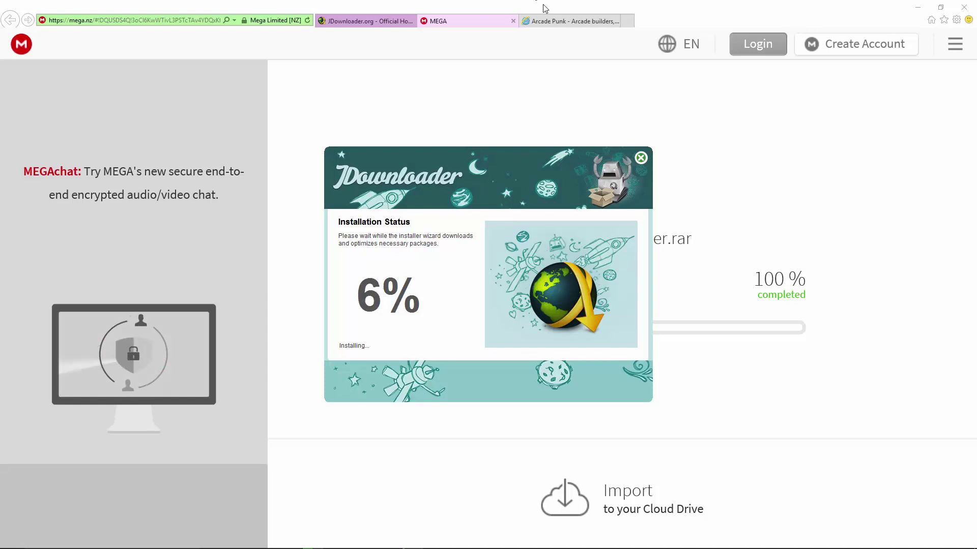
On Arcade Punks' gaming romsets page, open the Nintendo-NES-FC-Arcade.Punk[ss] download link
click(571, 21)
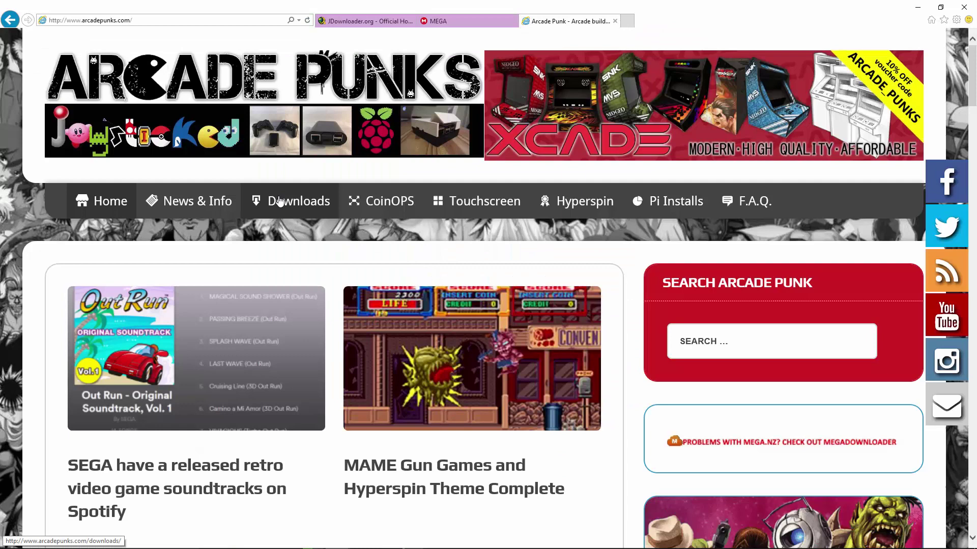
mouse_move(292, 201)
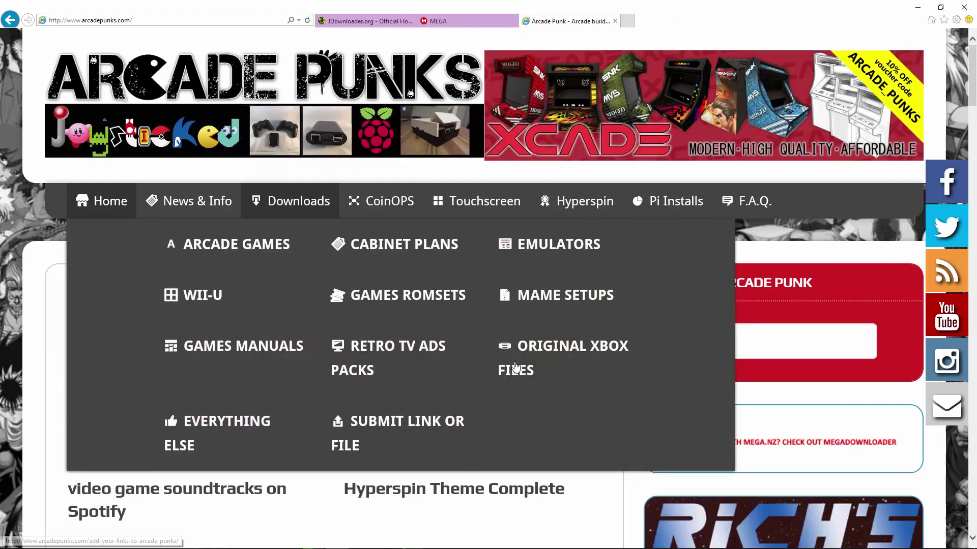
click(398, 295)
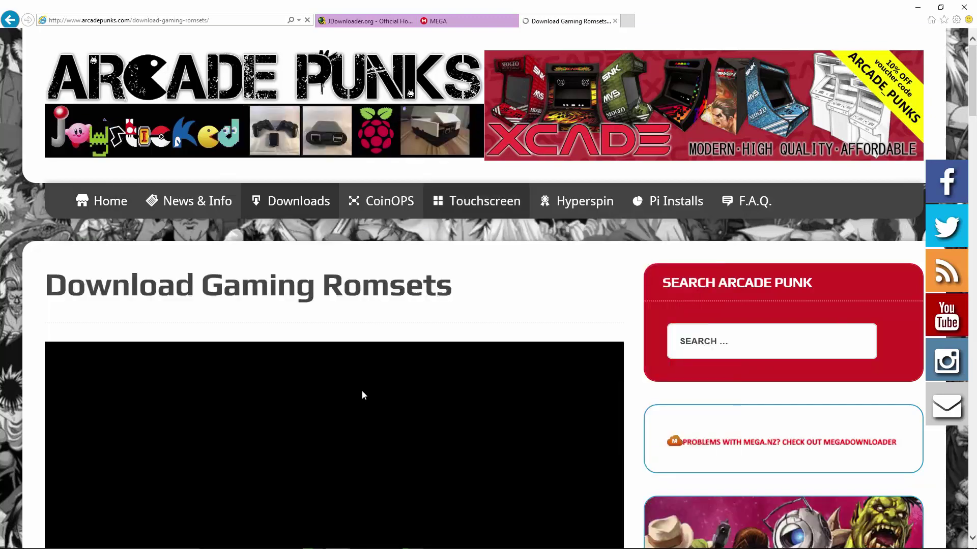
scroll(362, 394, down, 5)
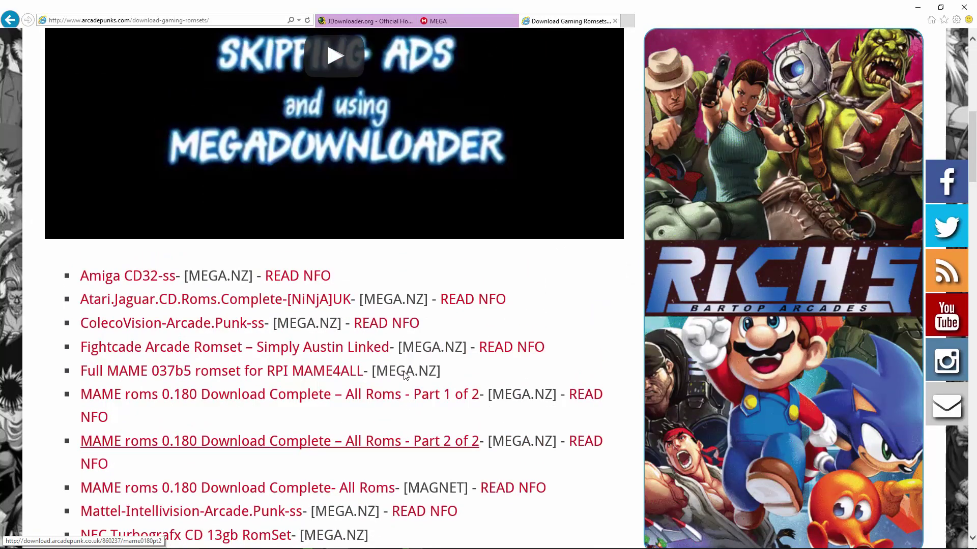
scroll(240, 366, down, 4)
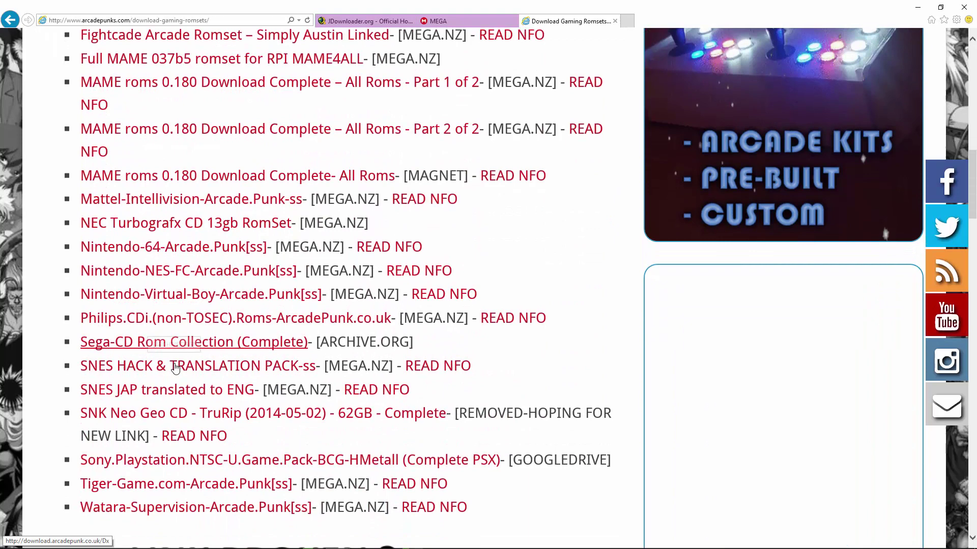
click(206, 252)
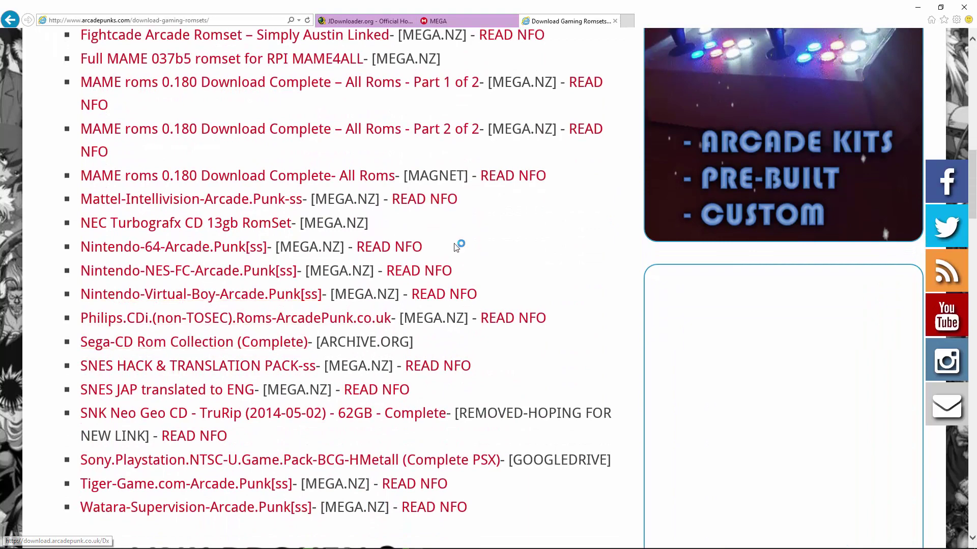
scroll(430, 336, down, 1)
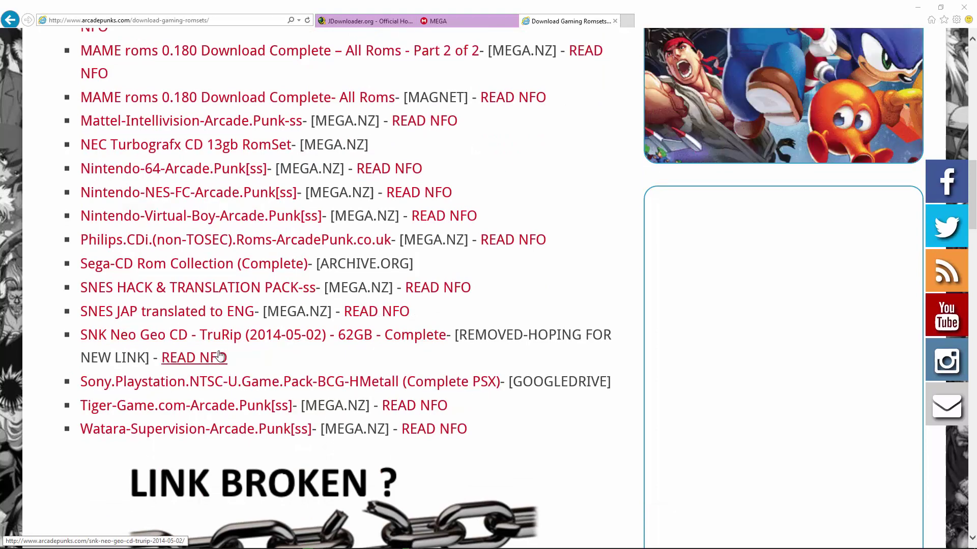
click(195, 197)
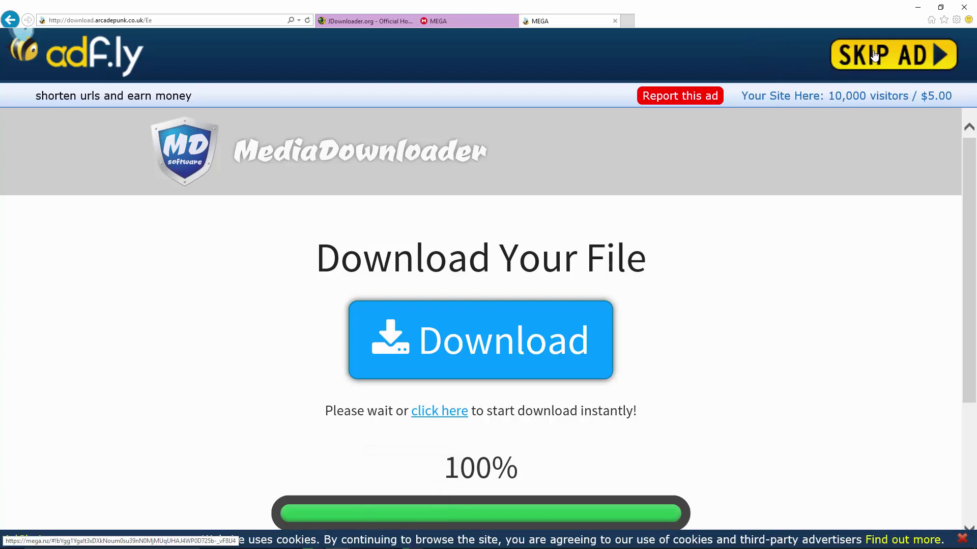
Skip the adf.ly ad twice, dismissing the update alert and leaving the pop-up page
click(875, 57)
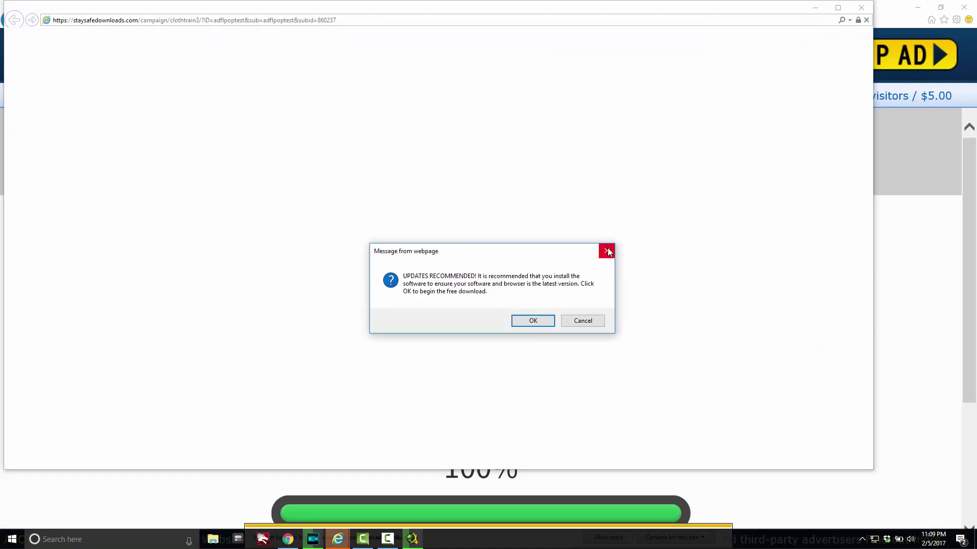
click(608, 251)
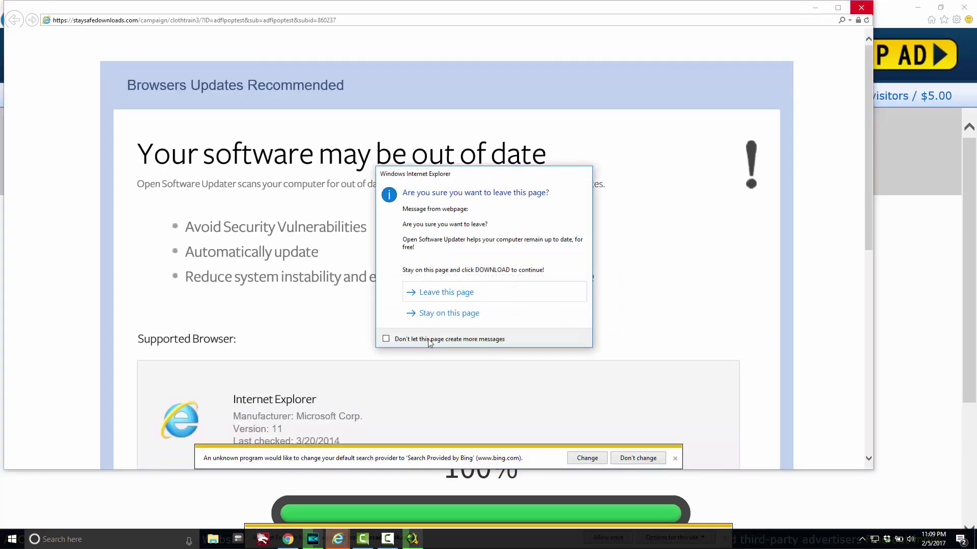
click(445, 293)
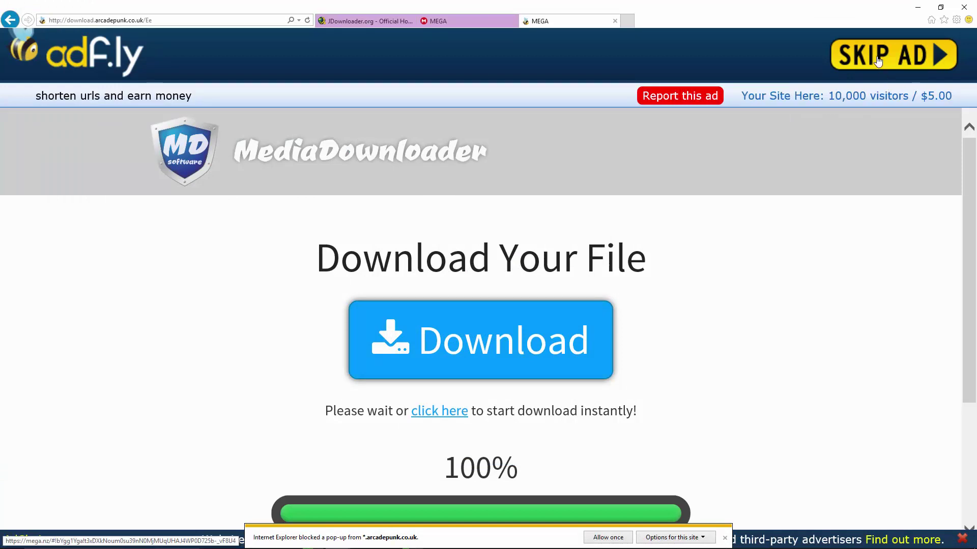
click(877, 61)
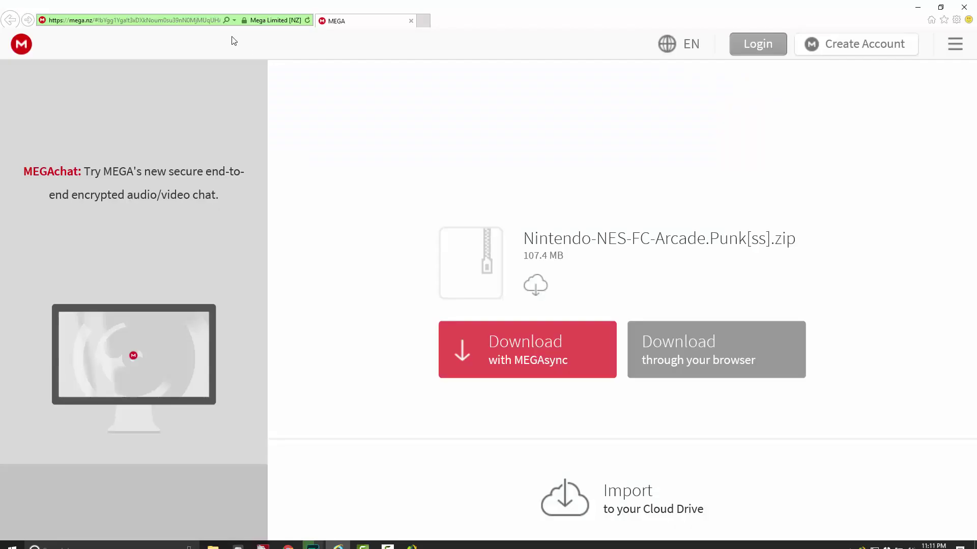
Add the copied MEGA URL in JDownloader, dismissing the tip and confirming with Continue
click(181, 26)
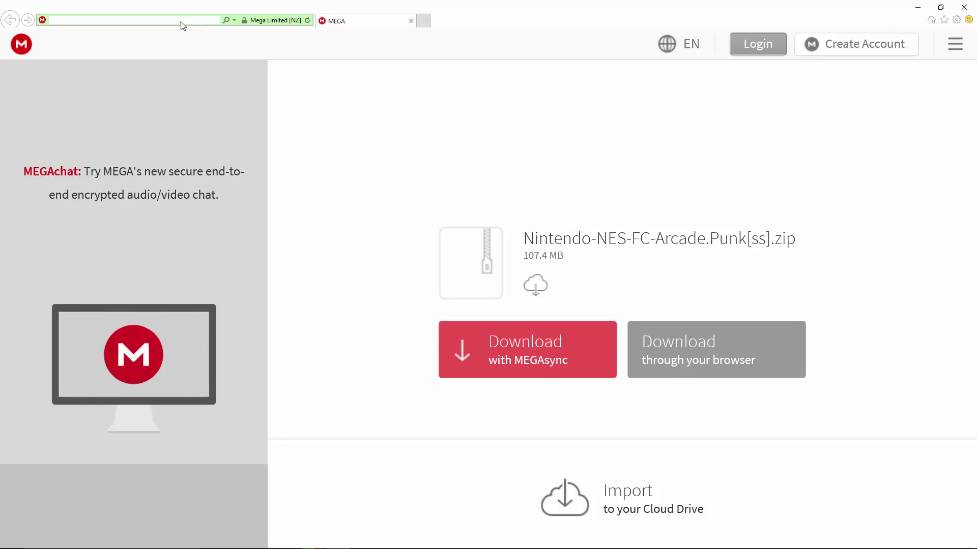
click(964, 6)
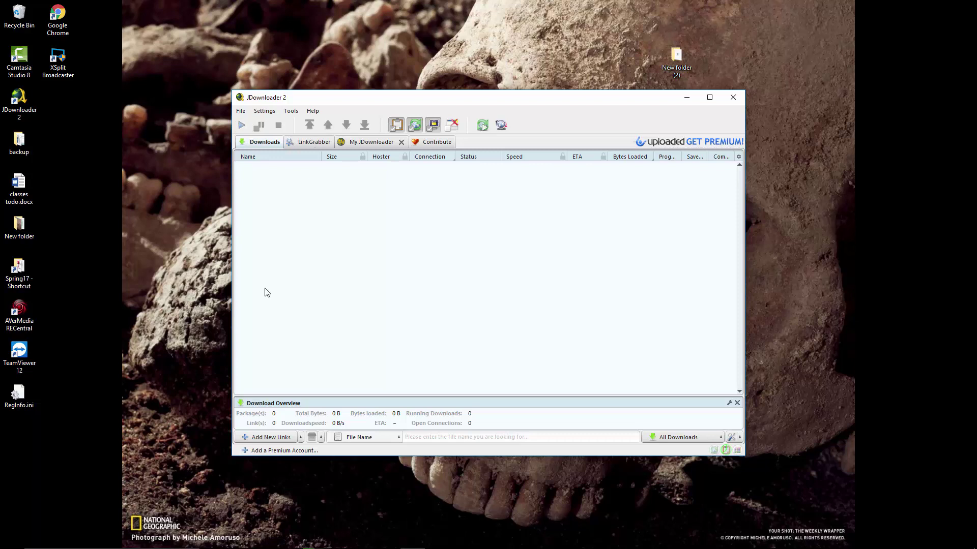
click(271, 437)
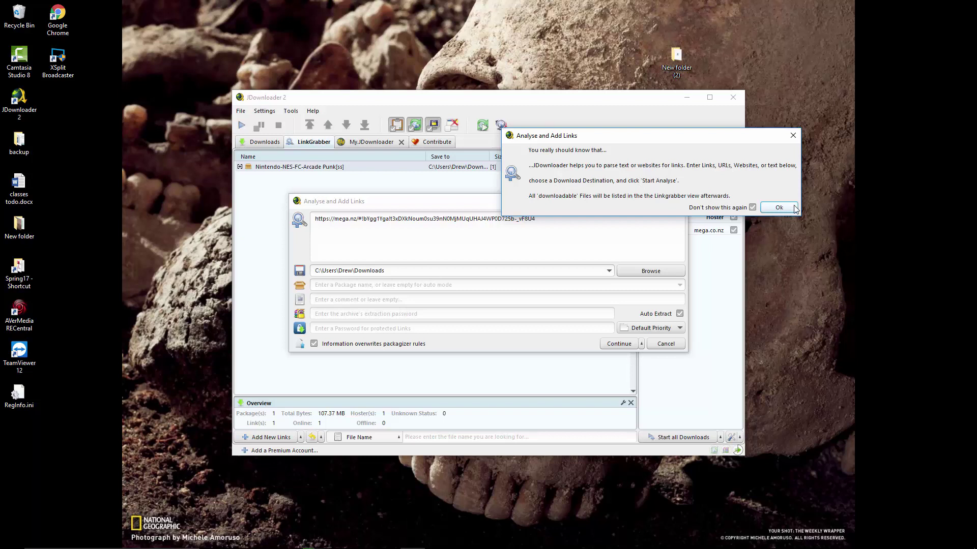
click(777, 207)
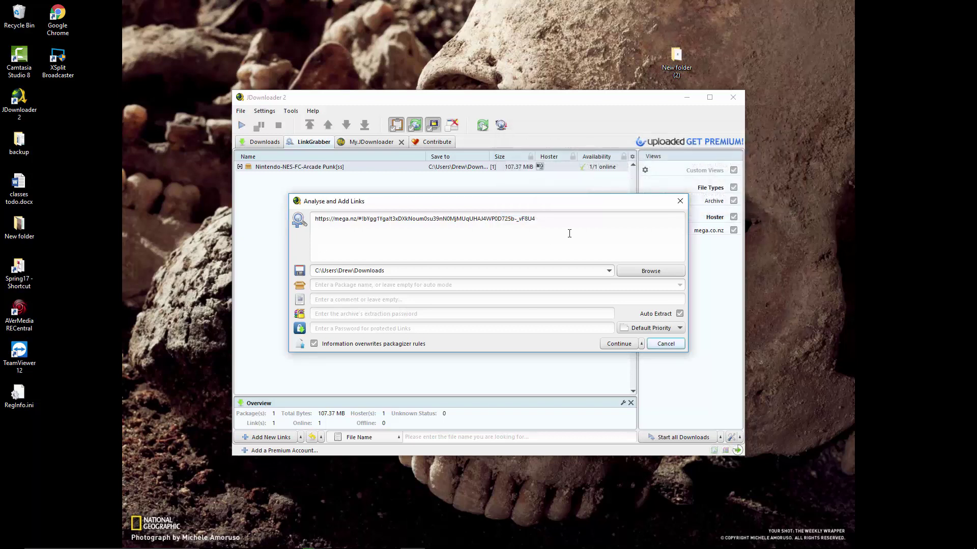
triple_click(328, 229)
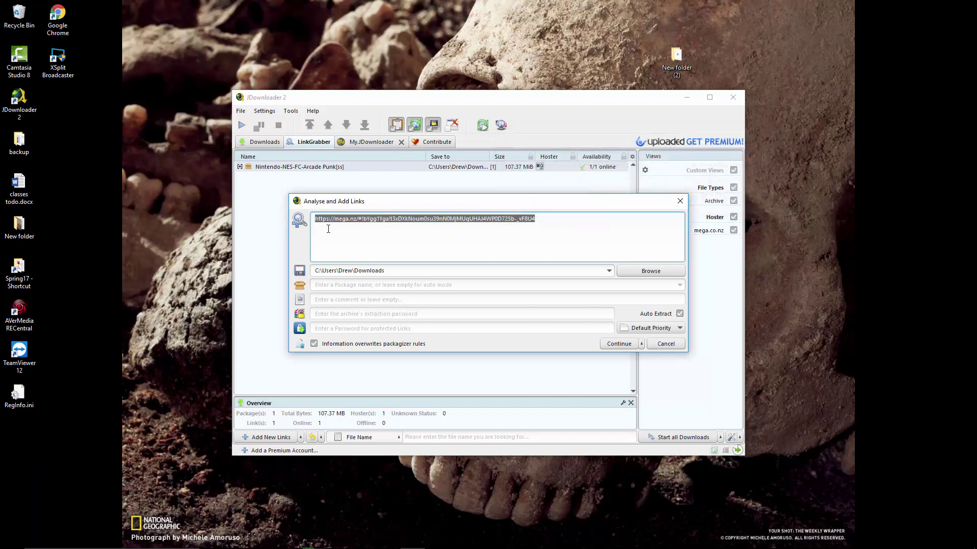
click(570, 220)
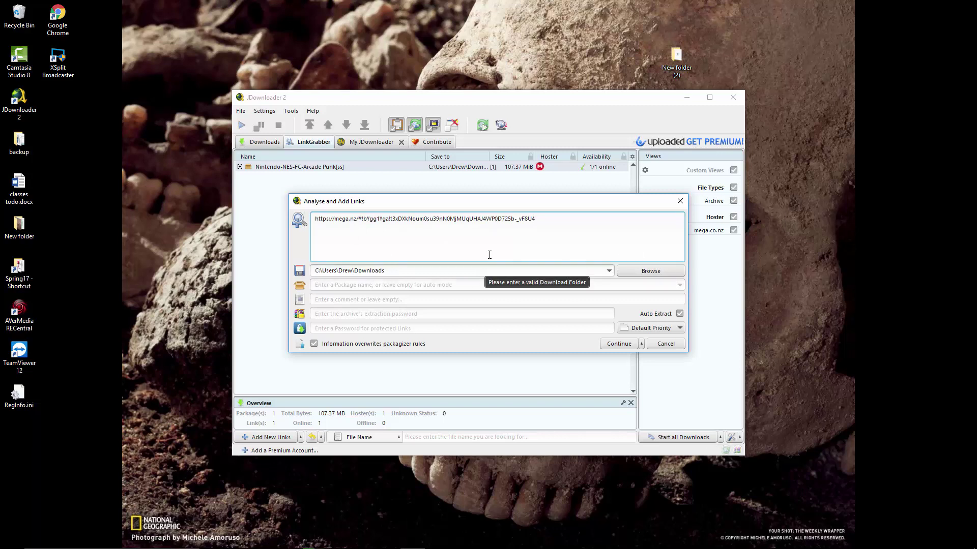
click(360, 286)
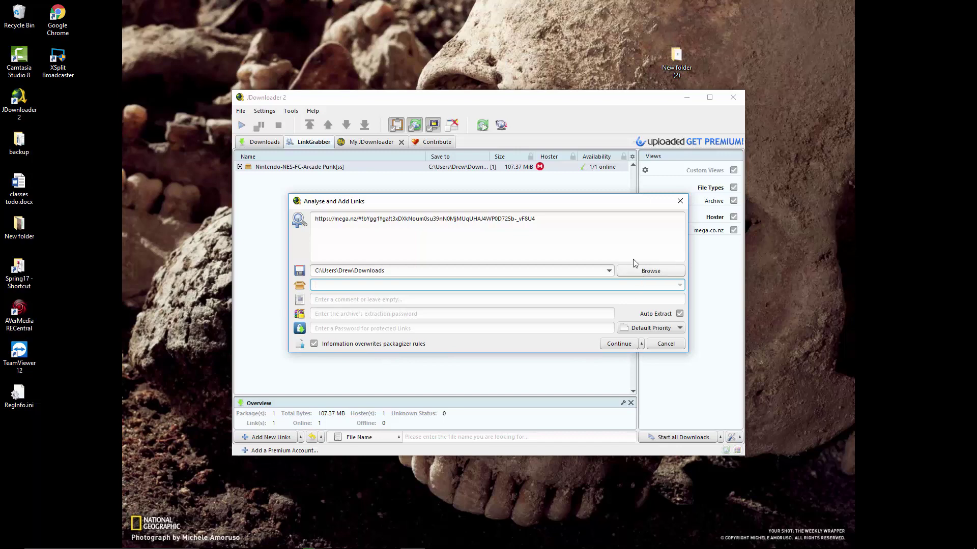
click(619, 344)
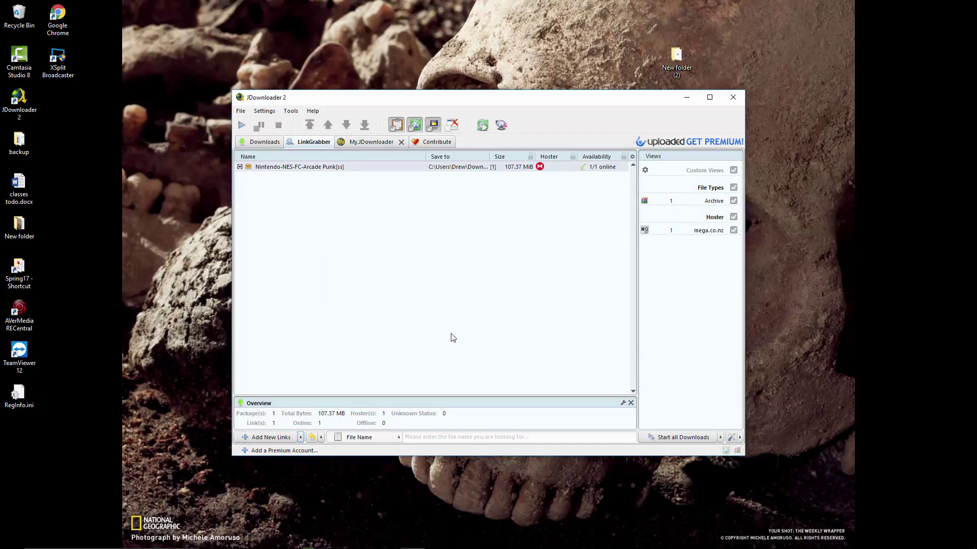
Maximize JDownloader and start downloading the expanded NES package from LinkGrabber
click(710, 98)
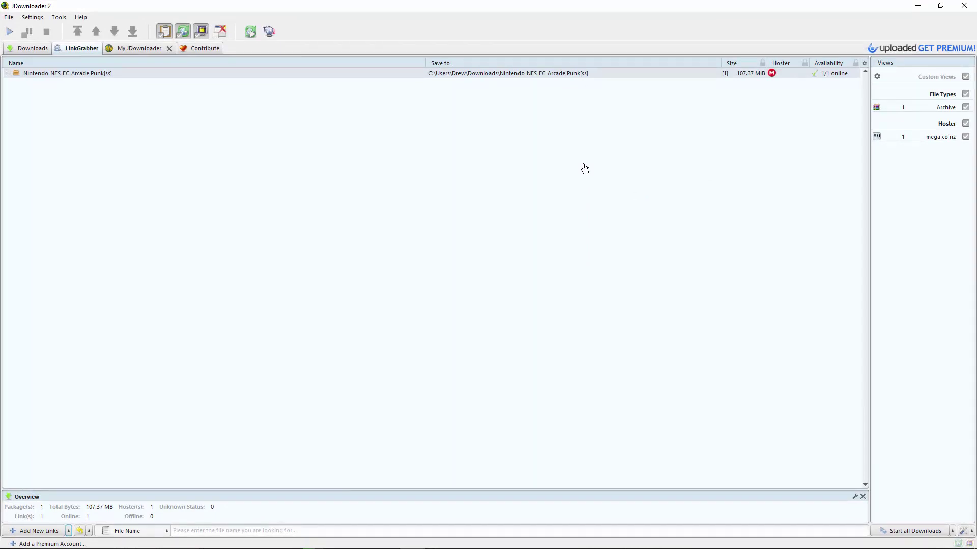
click(16, 49)
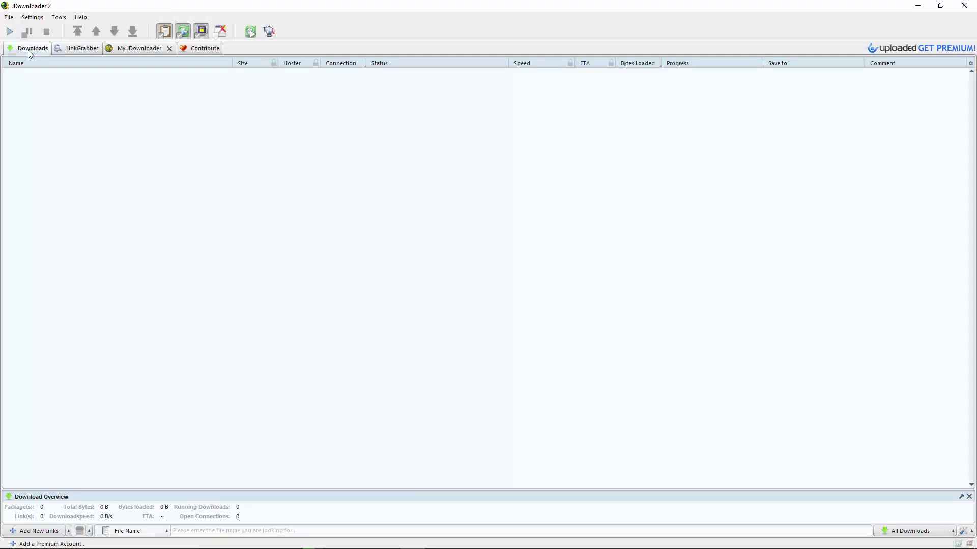
click(61, 51)
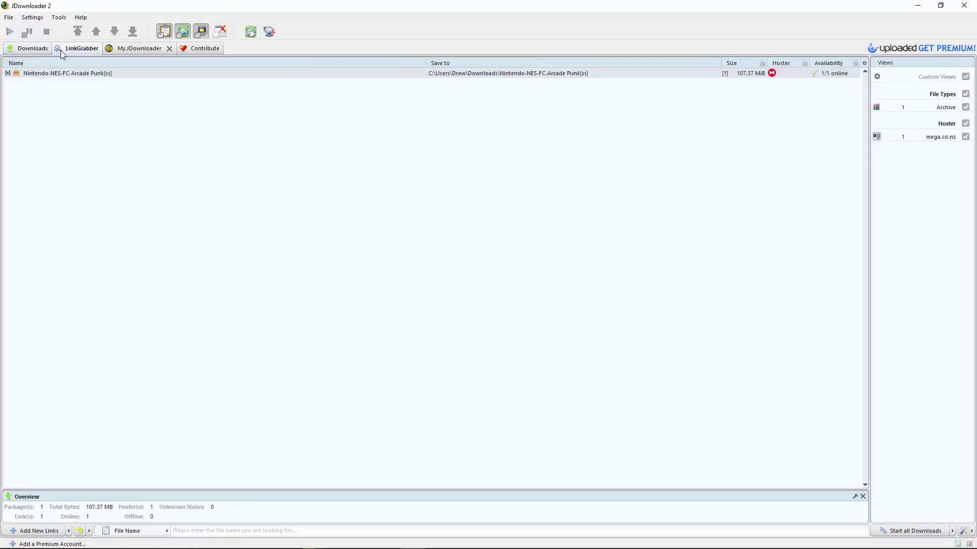
click(8, 74)
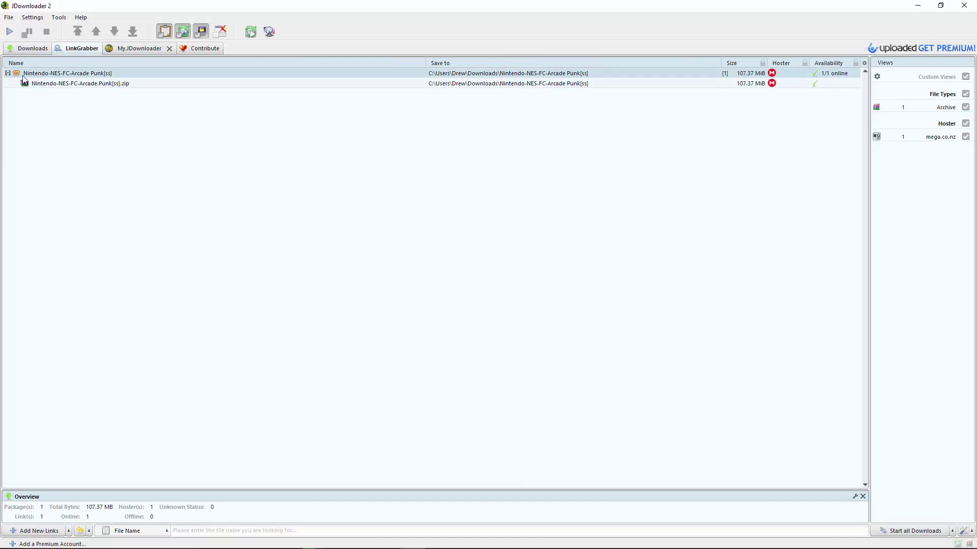
right_click(42, 74)
click(55, 82)
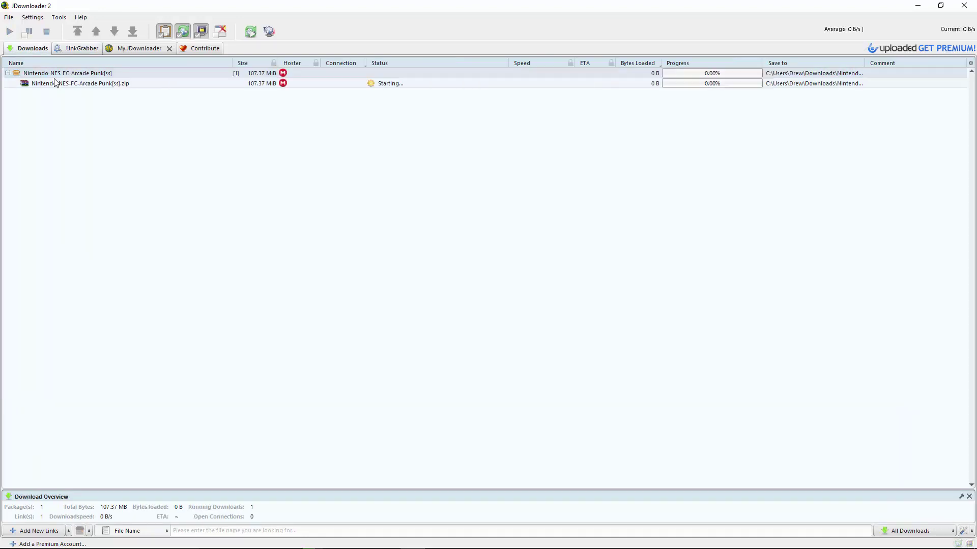